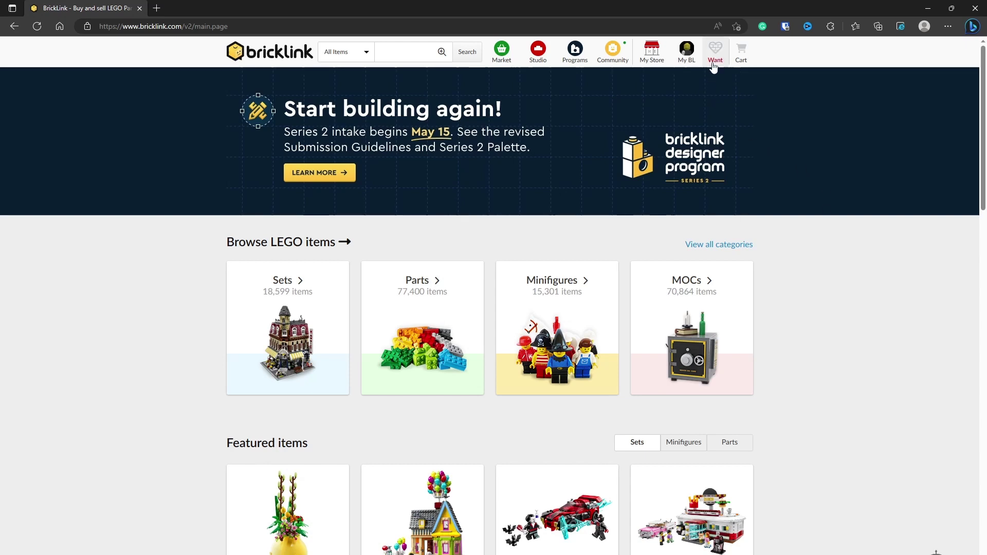
Step: Reveal the Want dropdown in the BrickLink header, showing the Upload option
mouse_move(714, 66)
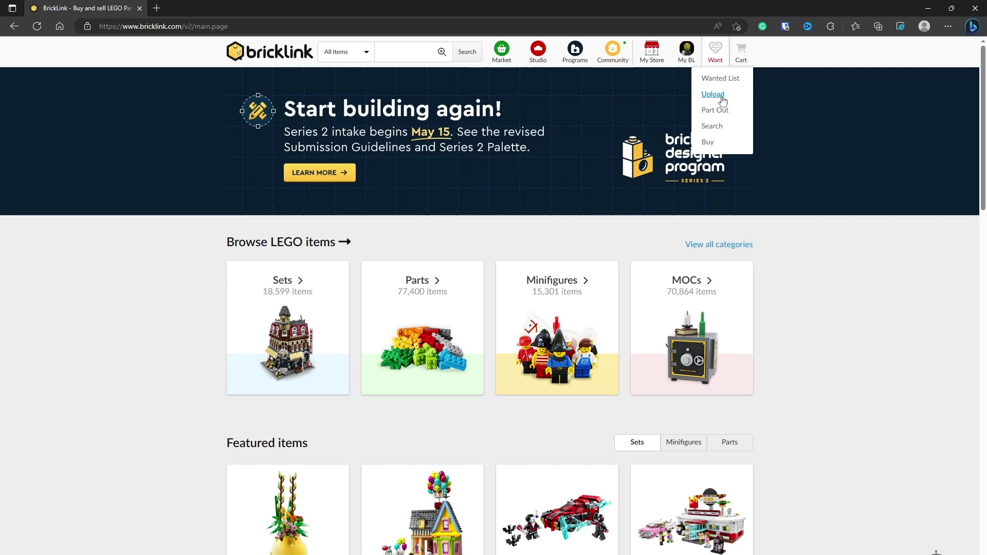
Step: Set up a BrickLink XML-format upload that creates a new wanted list named 'Mimic'
click(720, 96)
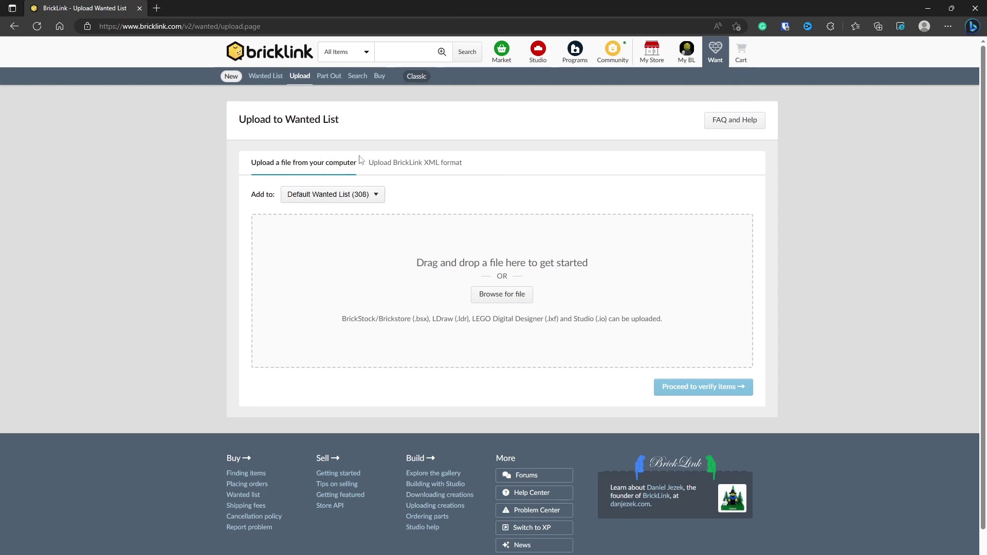
click(401, 165)
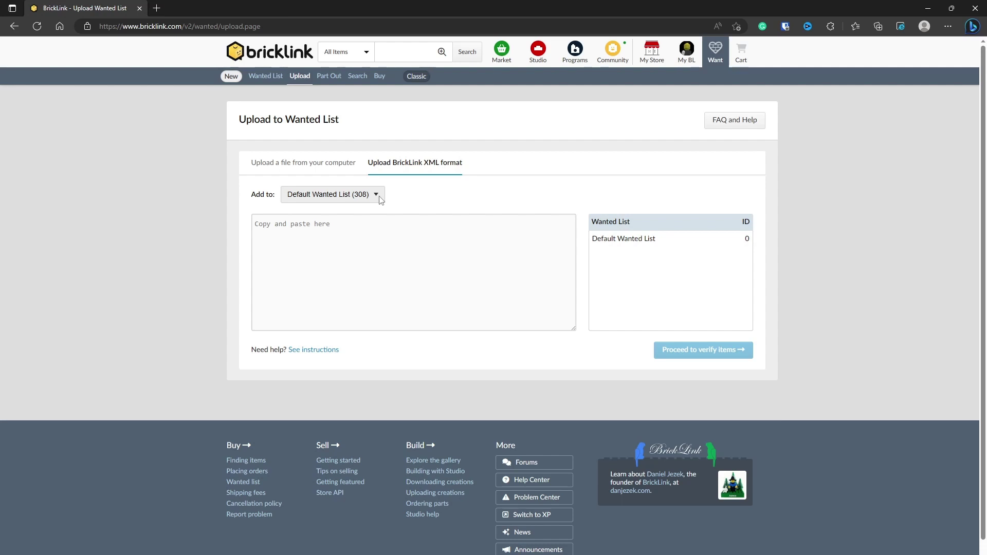
click(381, 200)
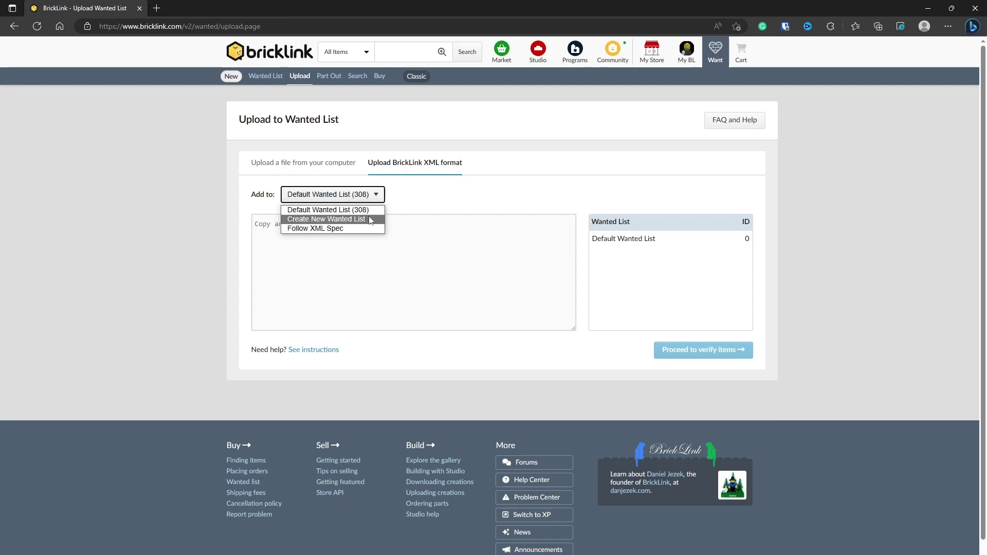
click(371, 220)
click(397, 194)
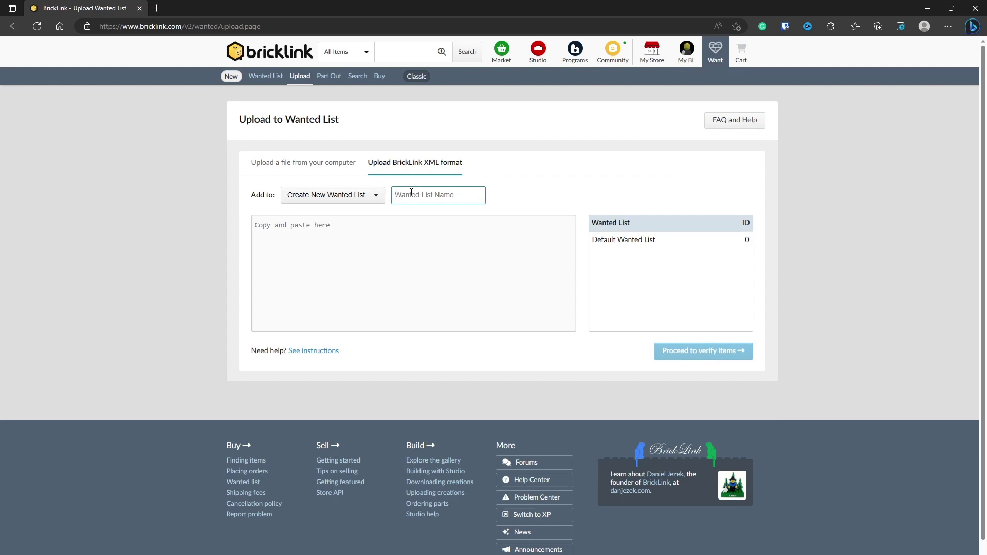
text(Mim)
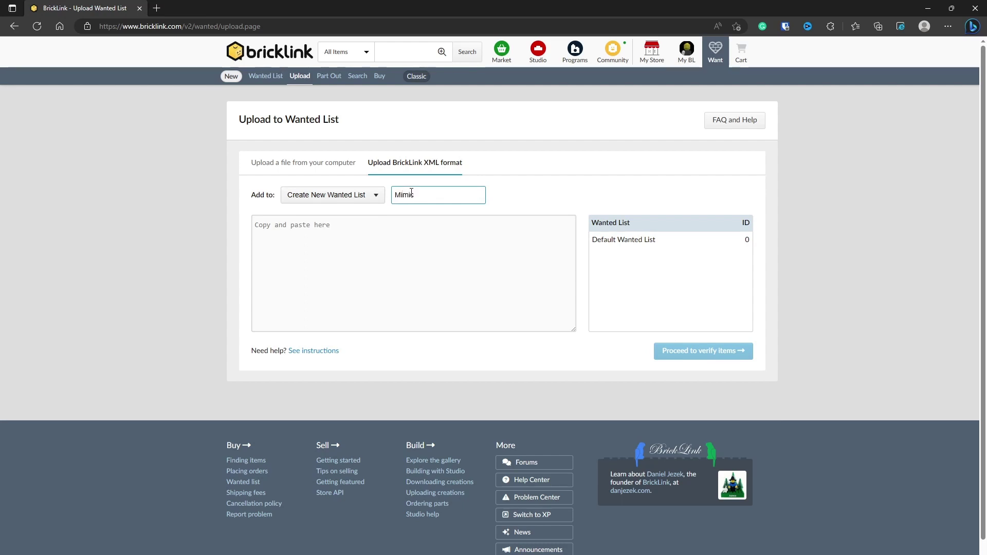
text(ic)
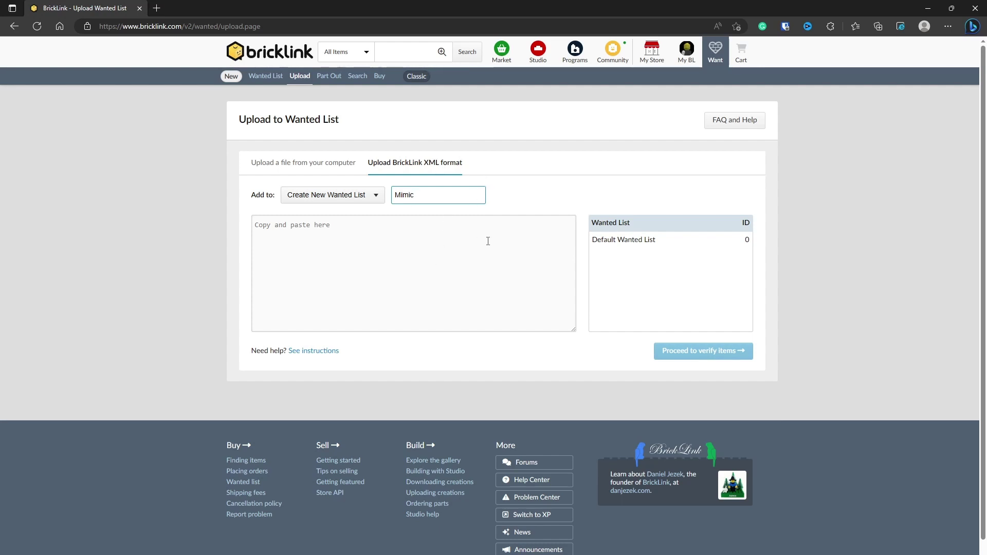
click(435, 229)
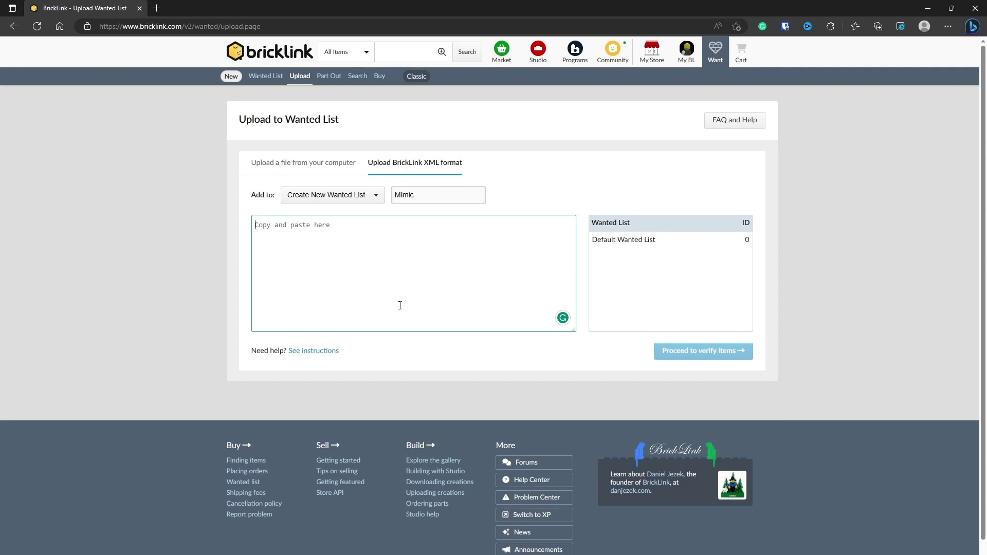
Step: Open Mimic.xml in Notepad, making Notepad the default app for .xml files
key(alt+Tab)
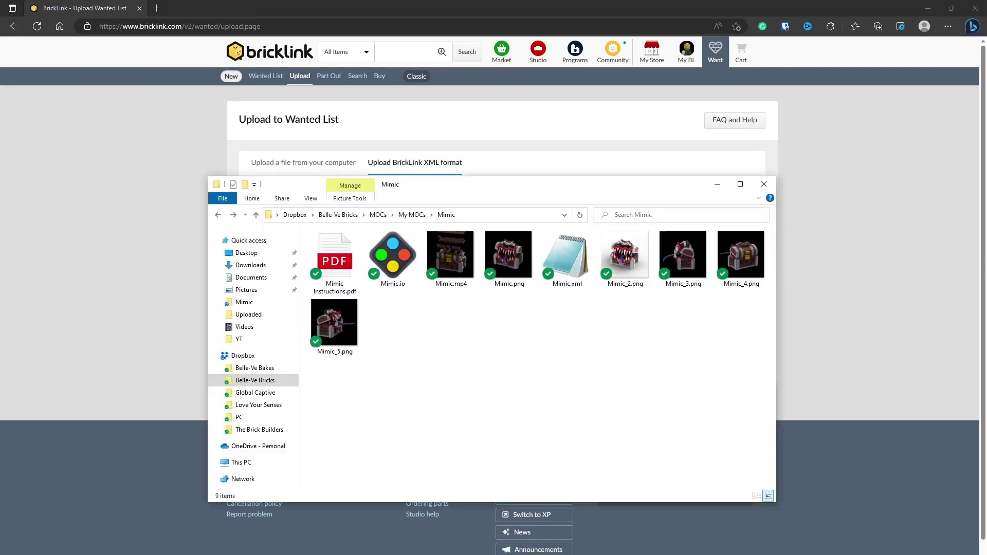
click(571, 276)
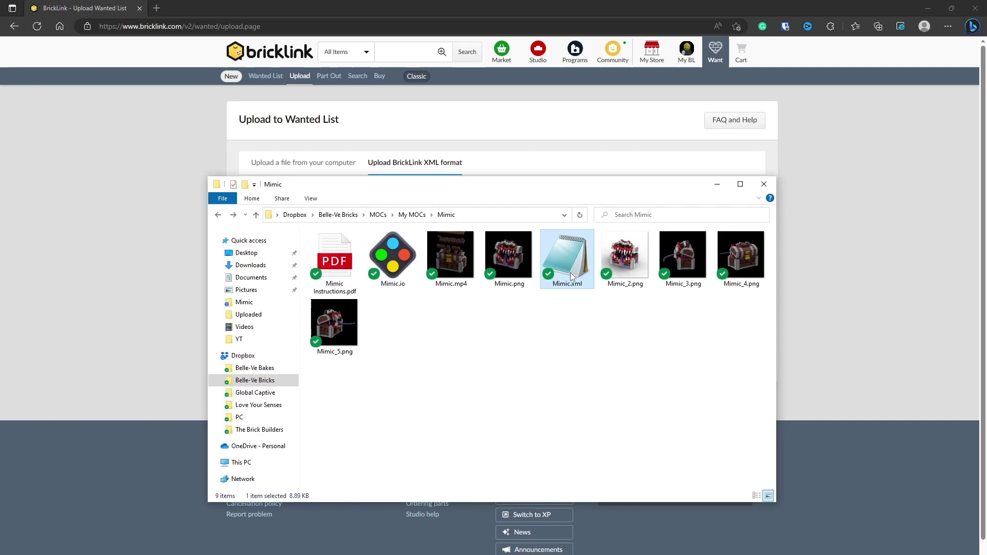
right_click(571, 276)
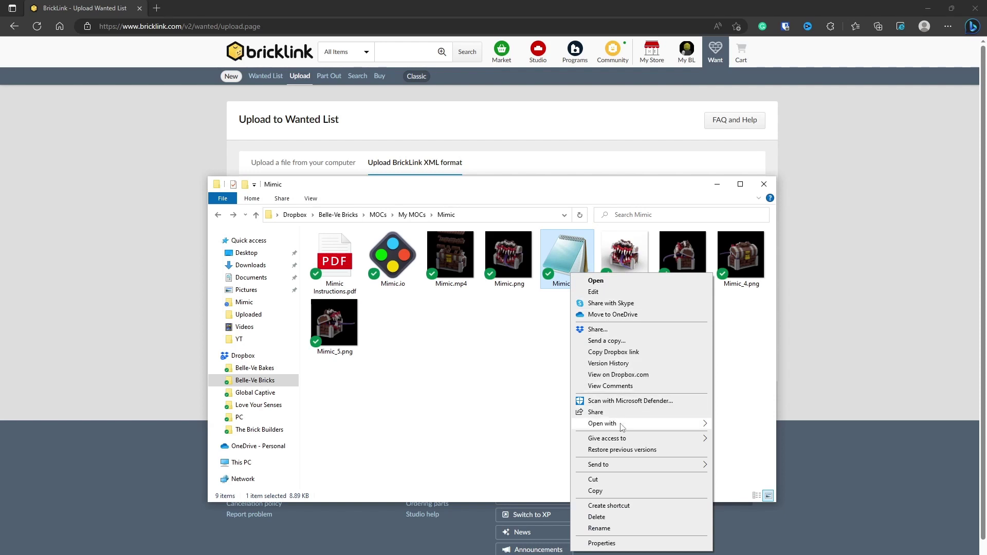
mouse_move(622, 427)
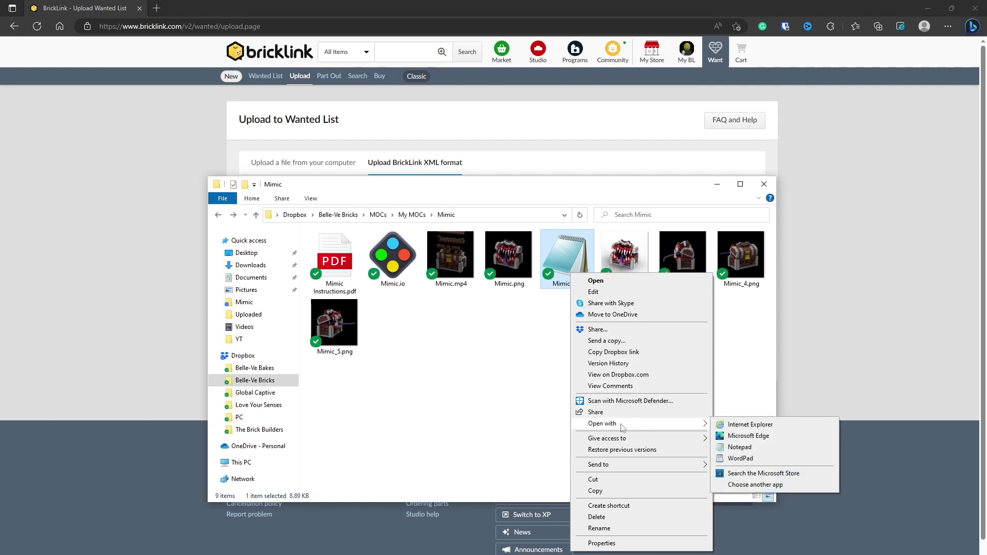
click(623, 429)
mouse_move(623, 428)
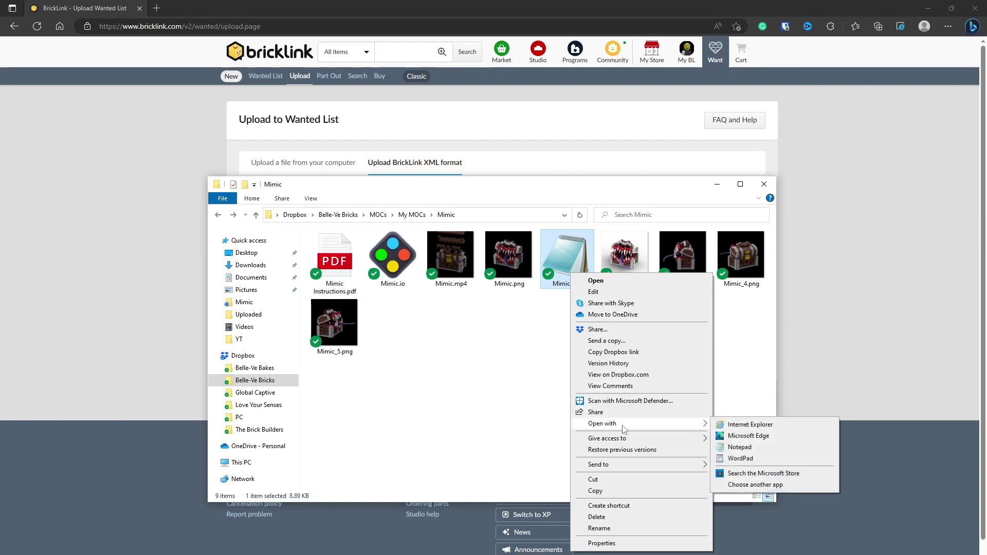
click(741, 485)
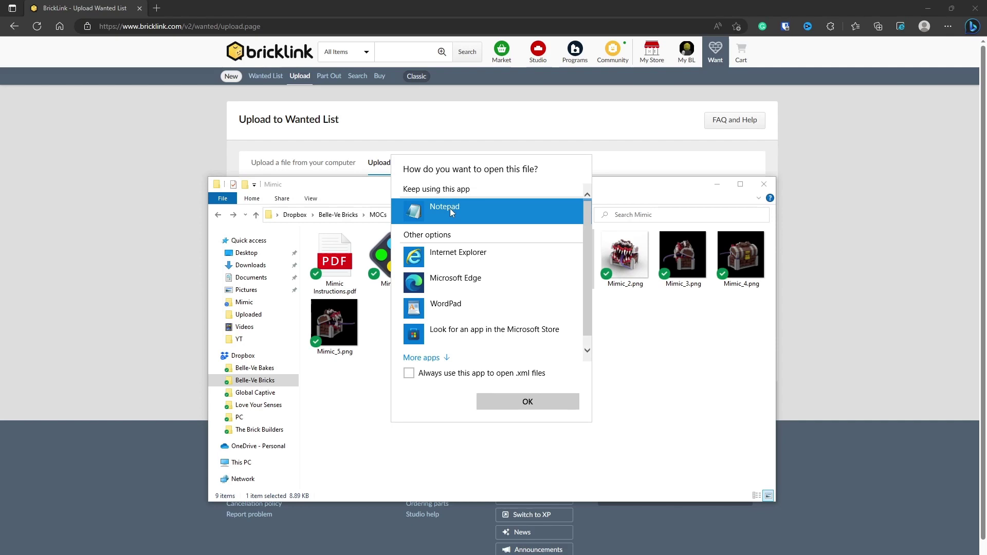
click(491, 377)
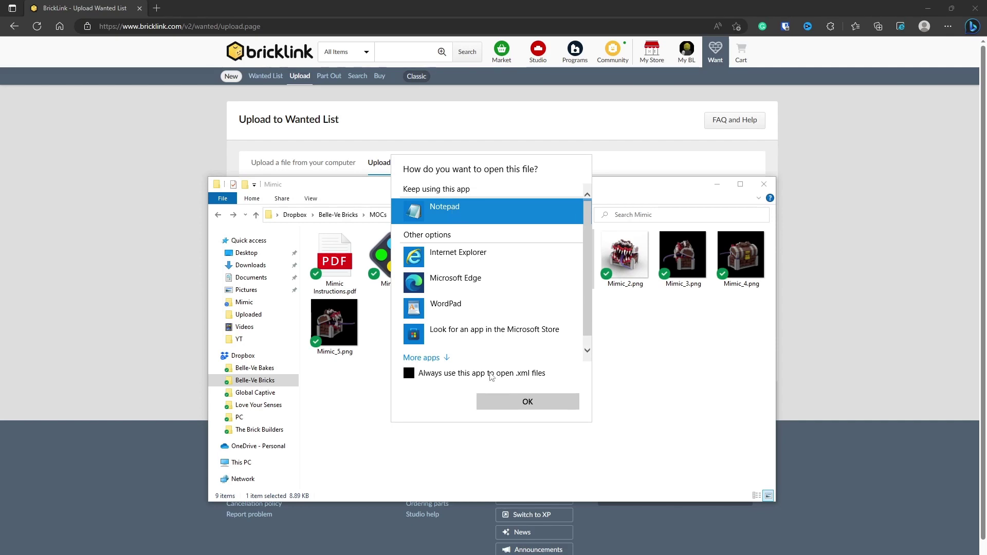
click(512, 401)
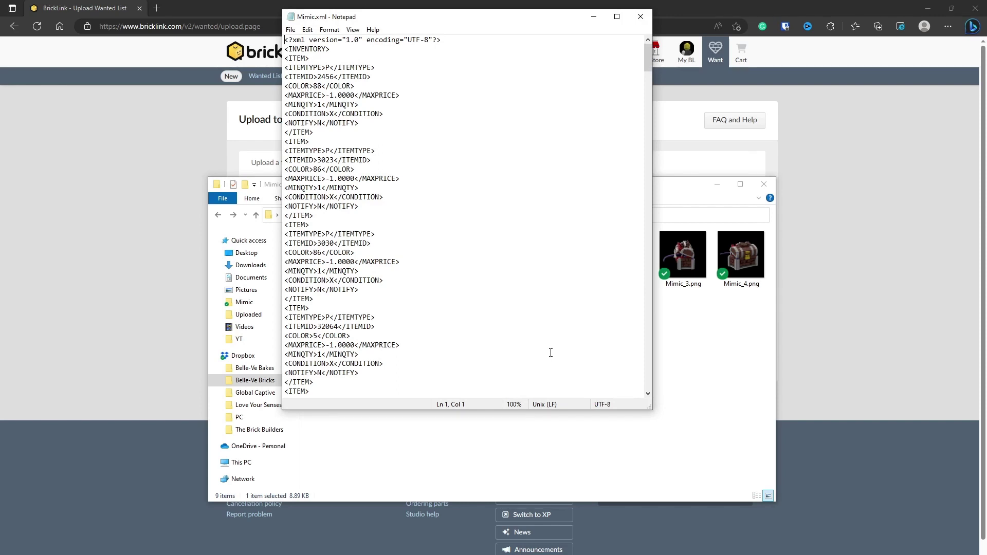
Step: Select and copy all of the Mimic.xml text in Notepad
click(397, 141)
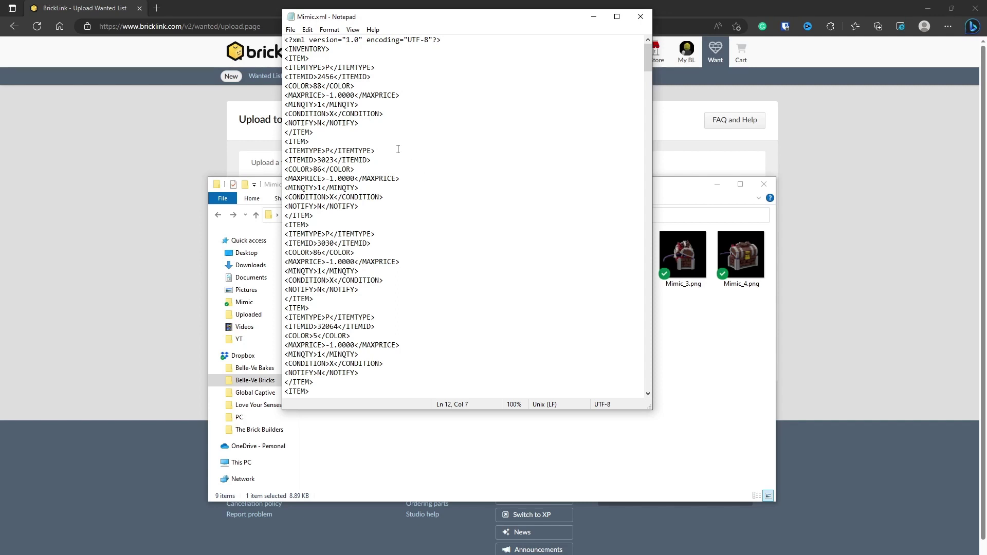
key(ctrl+a)
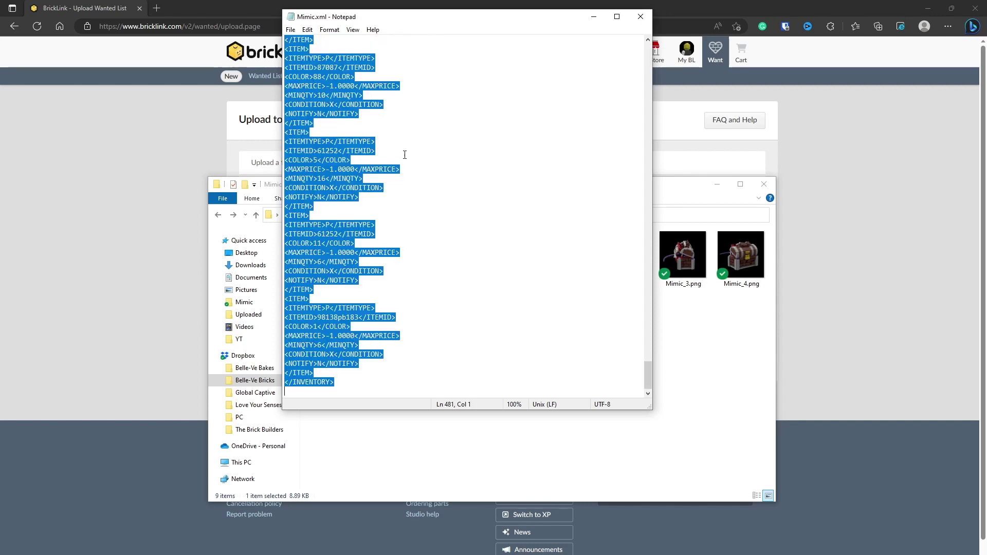
click(308, 30)
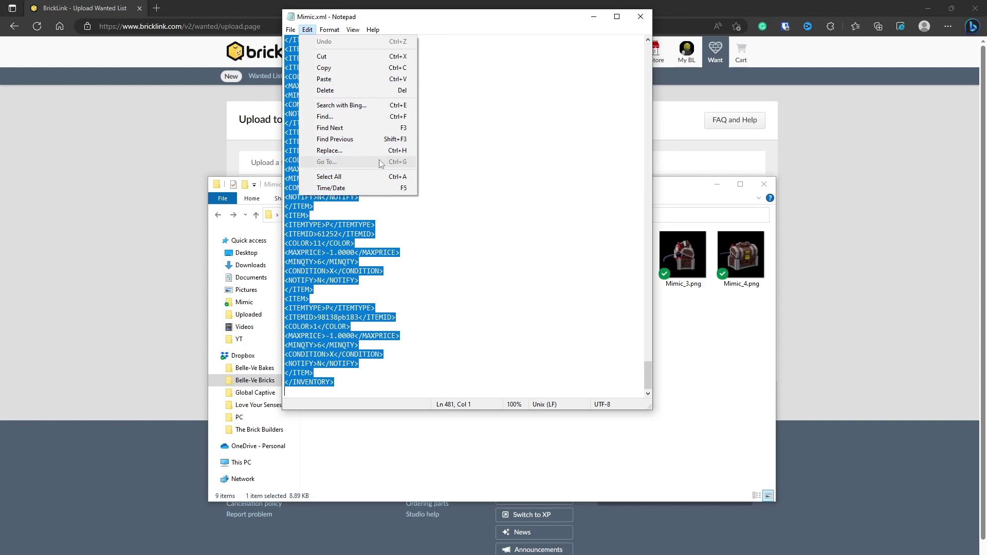
click(345, 177)
right_click(344, 178)
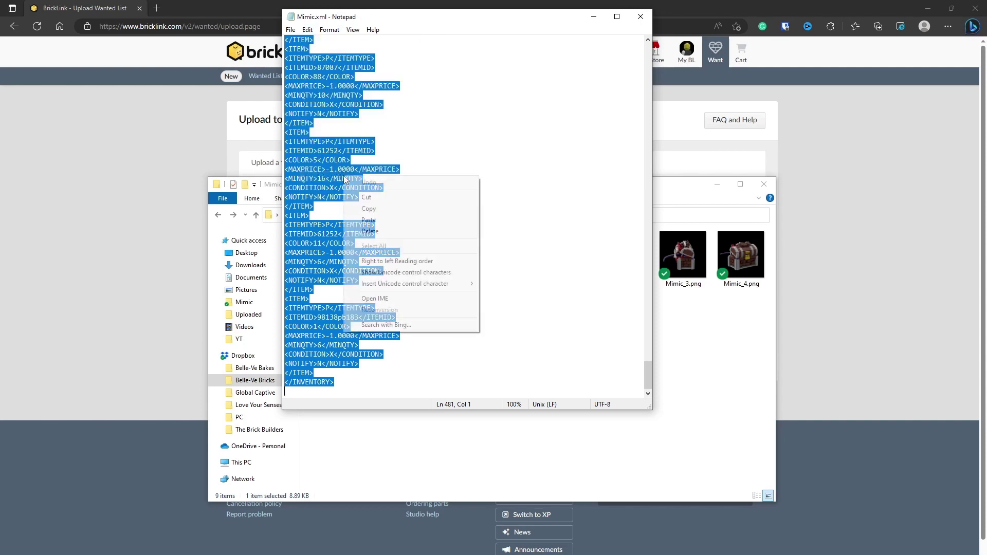
click(378, 208)
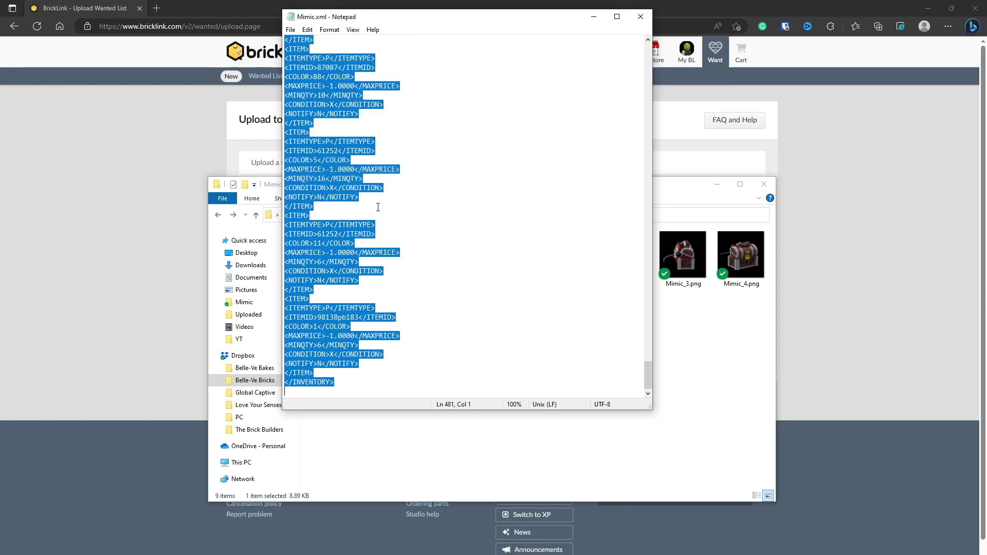
Step: Paste the copied XML into BrickLink's upload box and submit it for verification
click(148, 188)
click(316, 238)
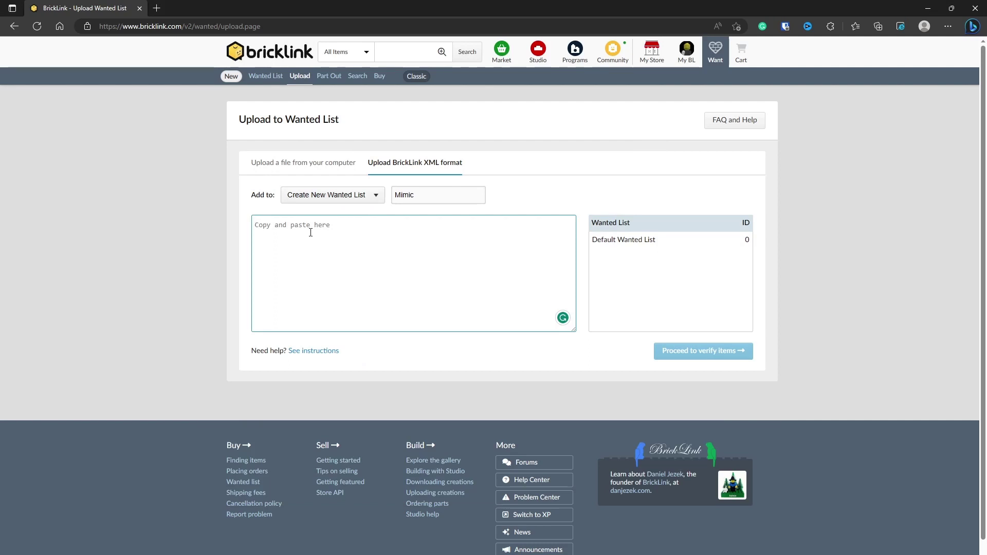
right_click(311, 233)
click(356, 314)
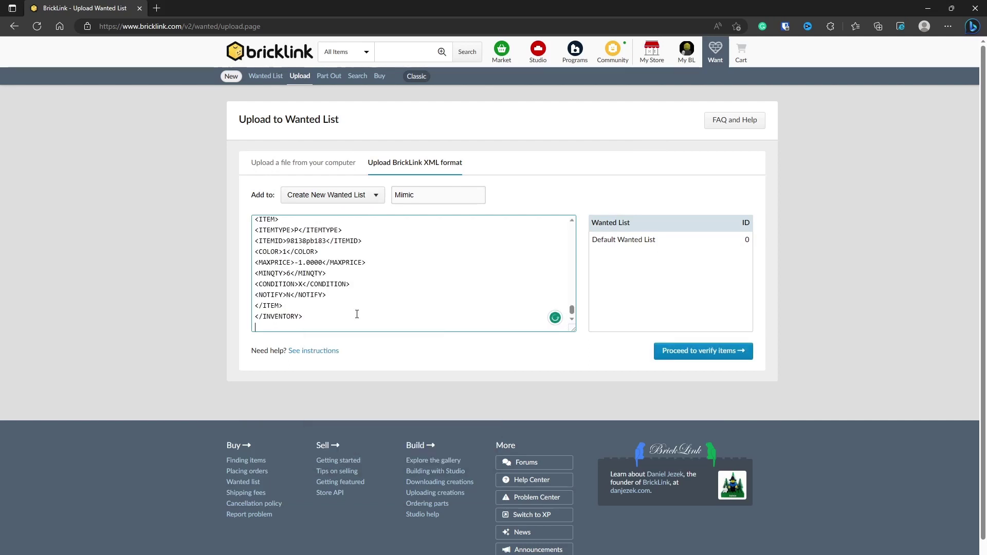
click(681, 356)
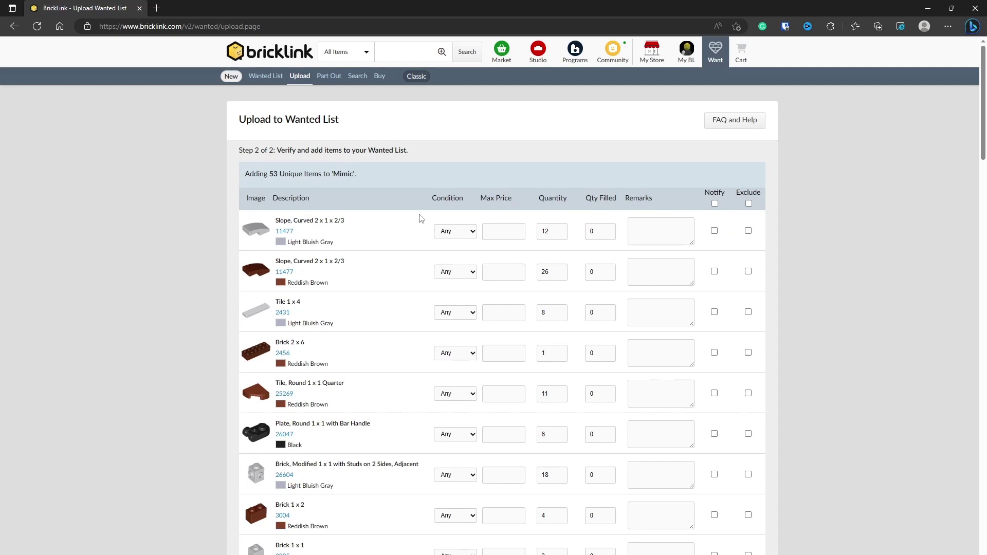
Step: Look over the 53 verified items and add them to the Mimic wanted list
scroll(341, 287, down, 10)
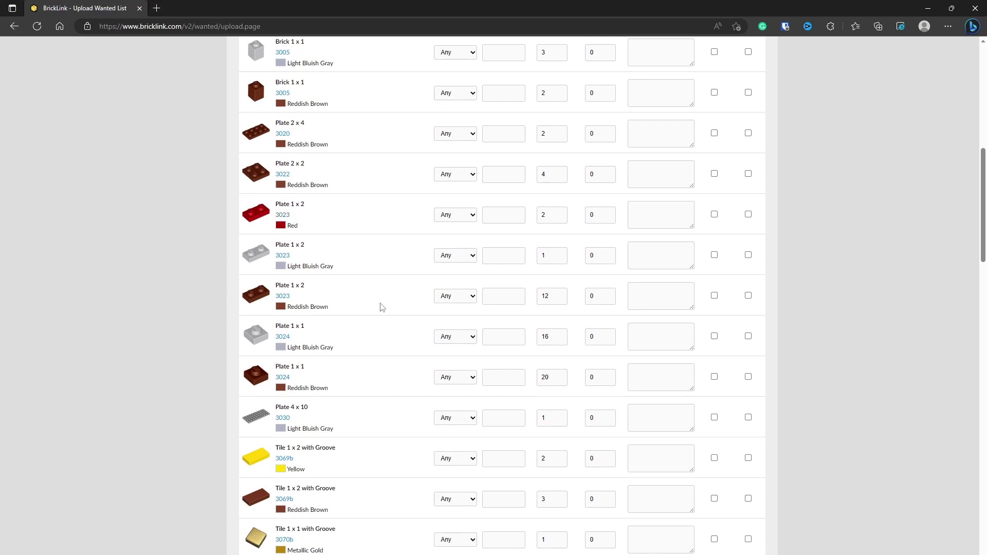
scroll(382, 307, down, 14)
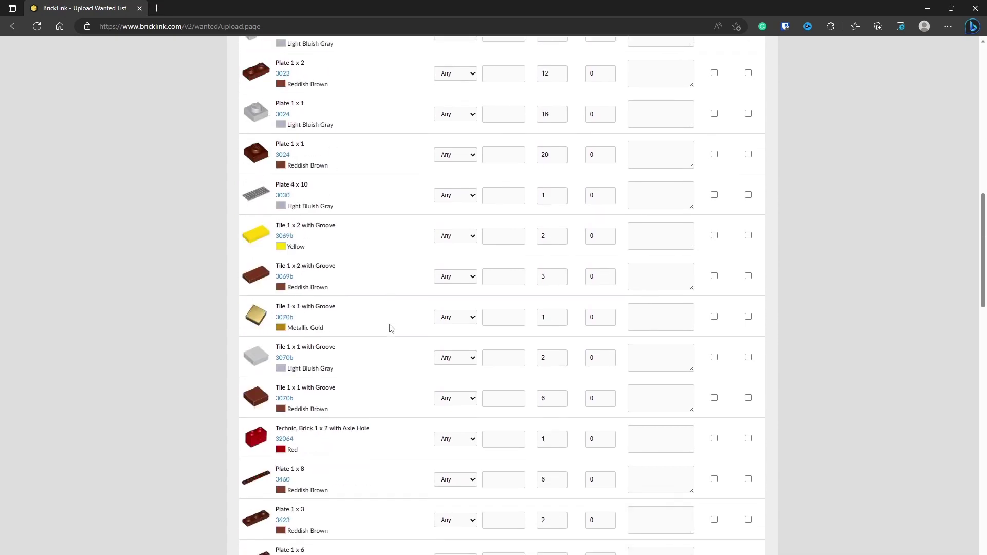
scroll(396, 339, down, 15)
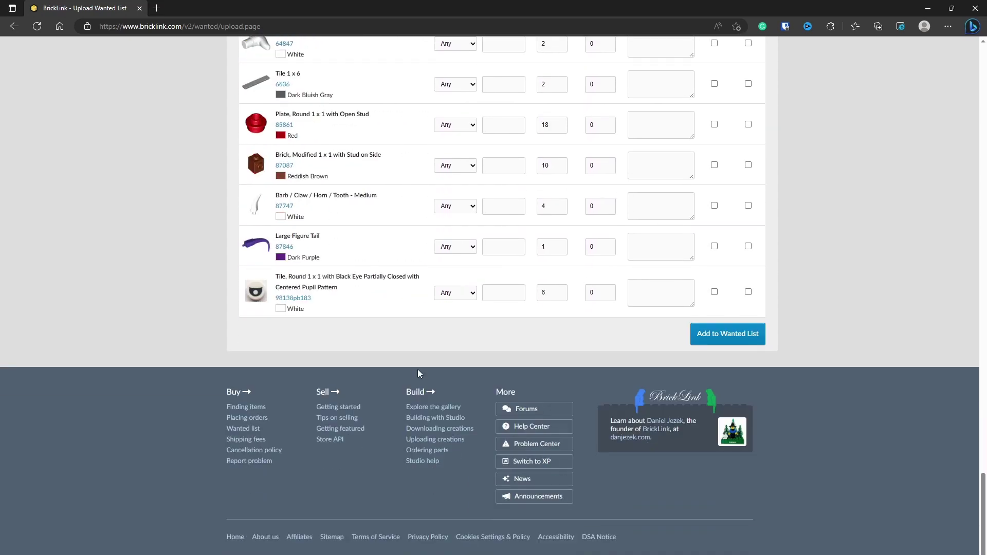
click(746, 339)
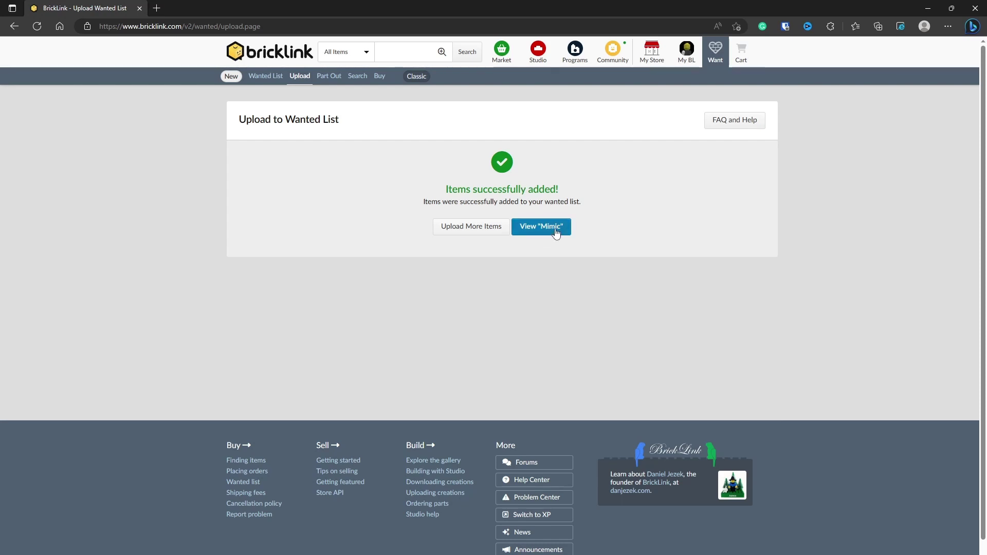
Step: Open the newly created Mimic wanted list from the success page
click(556, 234)
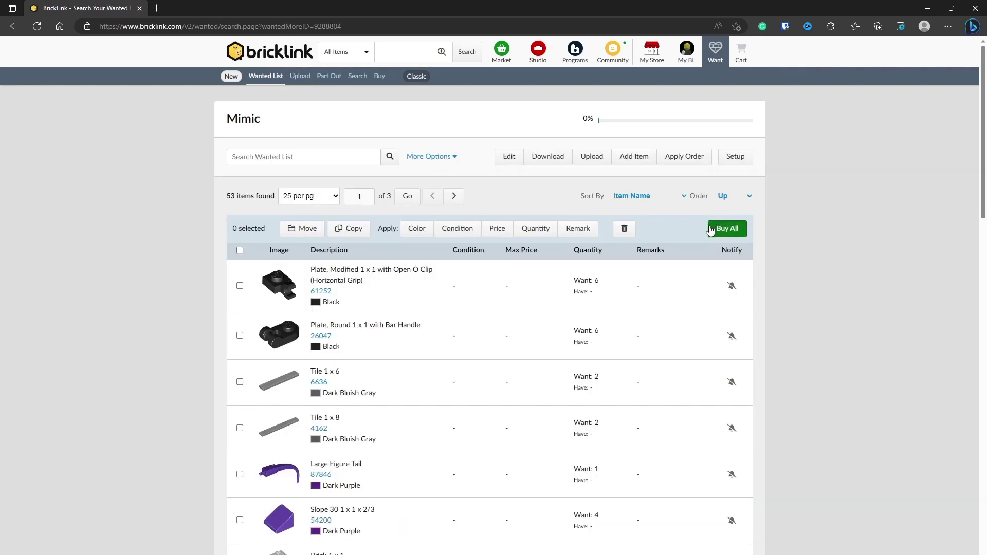
Step: Start Buy All for Mimic, keeping United Kingdom as the store location
click(723, 234)
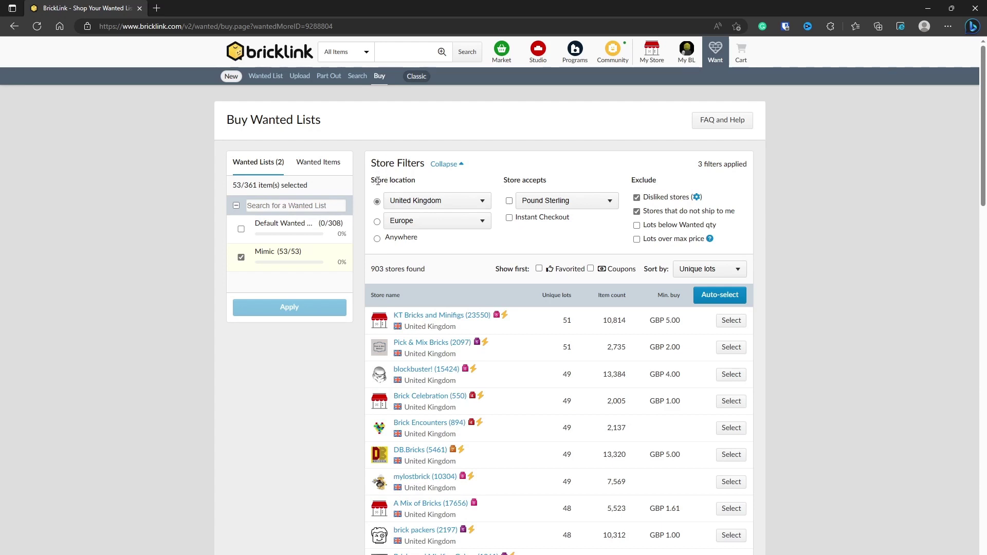
click(454, 206)
click(453, 206)
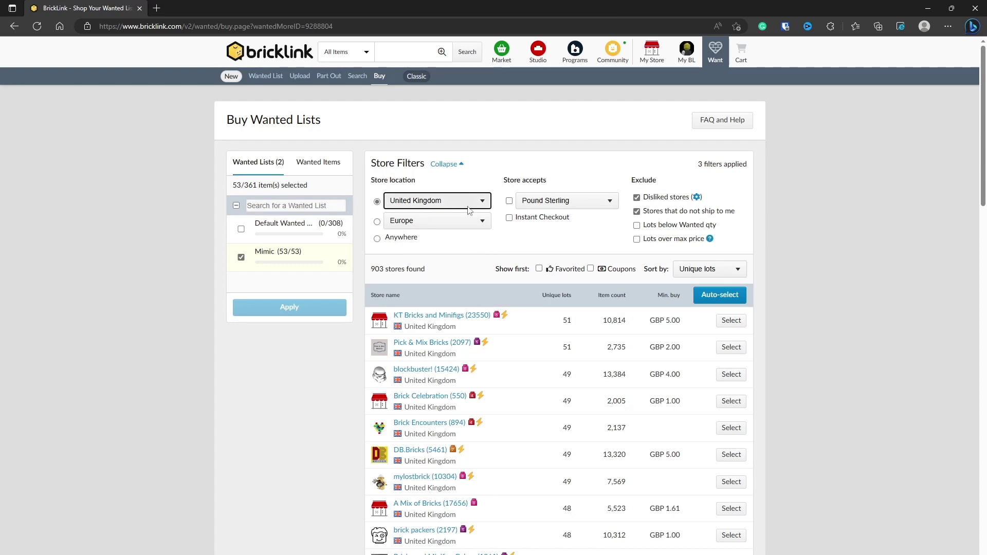
Step: Run Auto-Select Stores, which picks DB.Bricks and Pick 'n Bricks for GBP 22.81
click(731, 297)
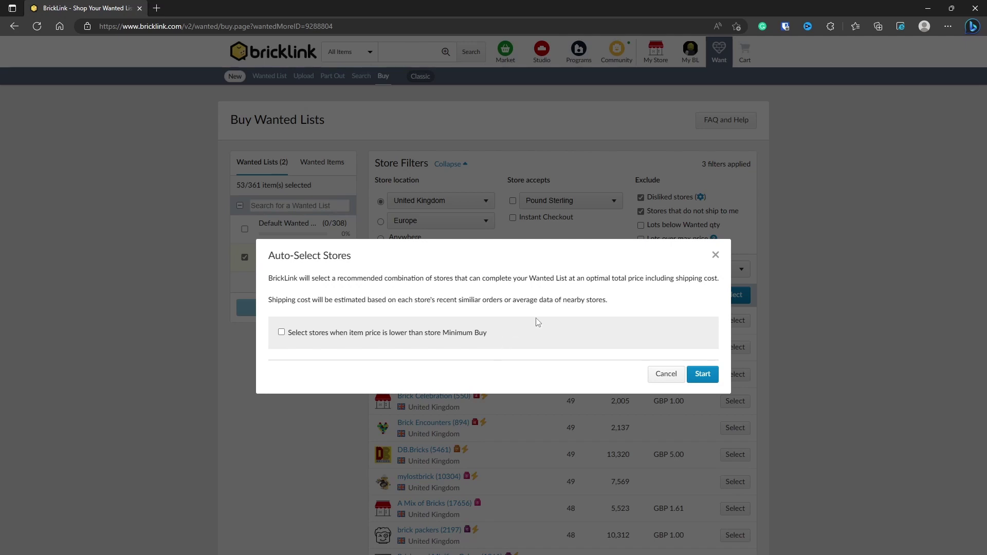
click(704, 373)
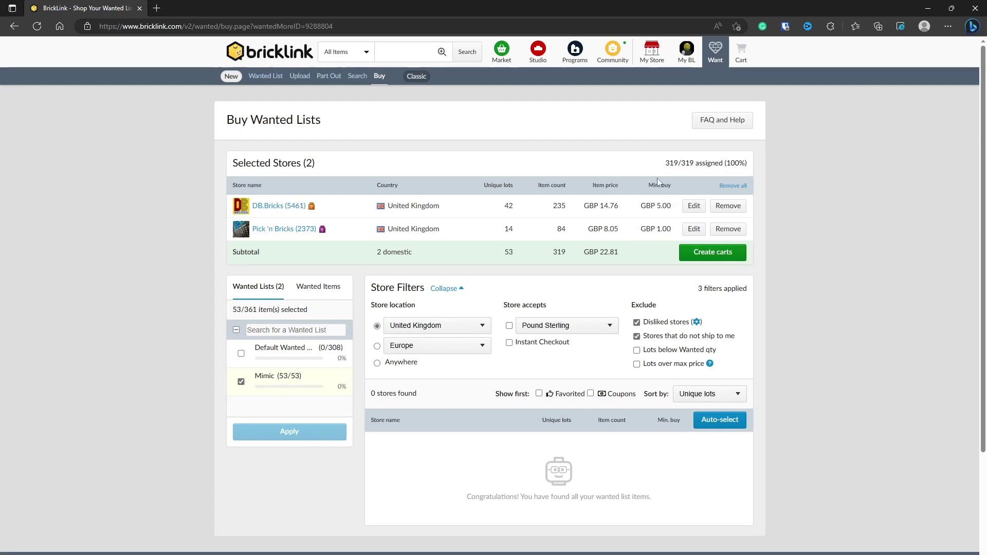
mouse_move(670, 163)
mouse_down()
mouse_move(698, 163)
mouse_move(678, 166)
mouse_up()
click(674, 163)
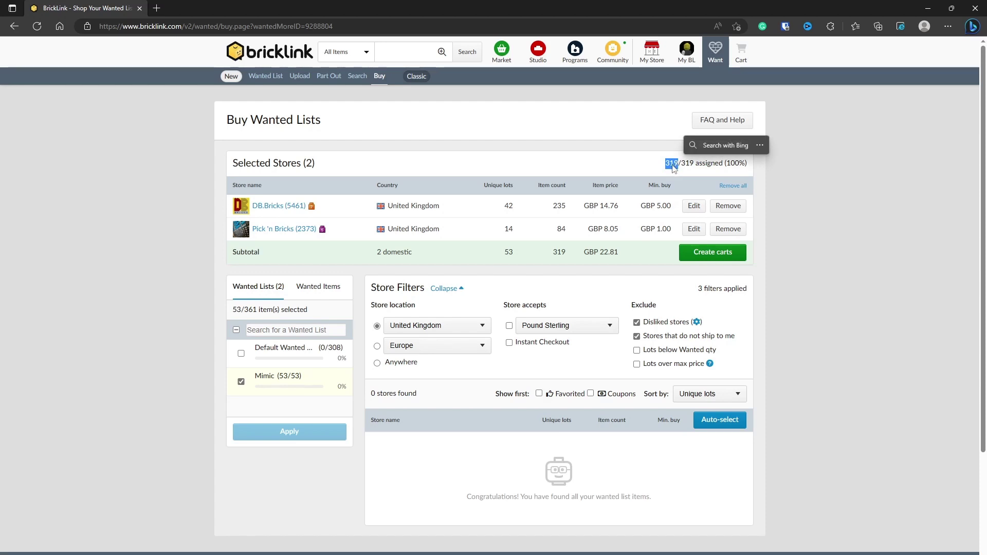
click(730, 164)
drag(730, 164, 743, 168)
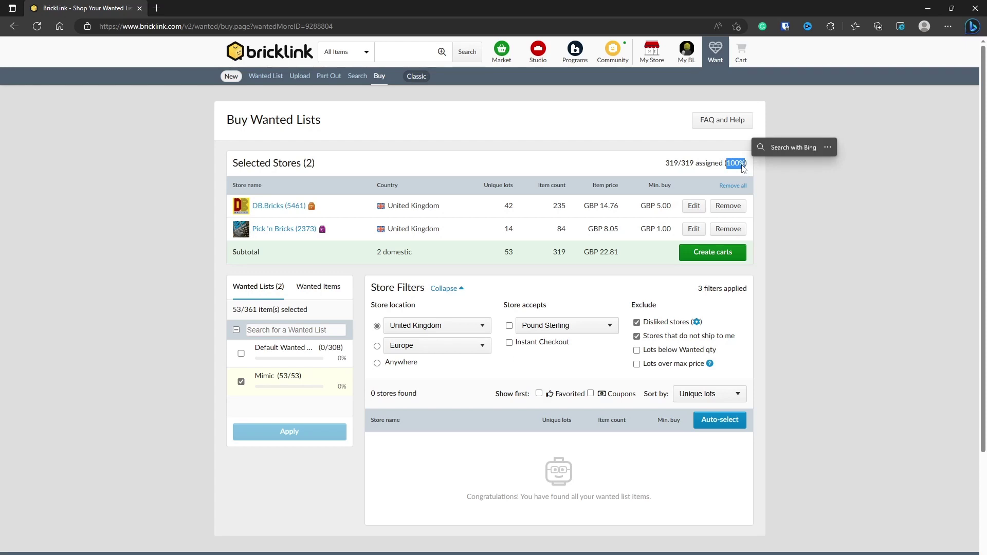
click(804, 179)
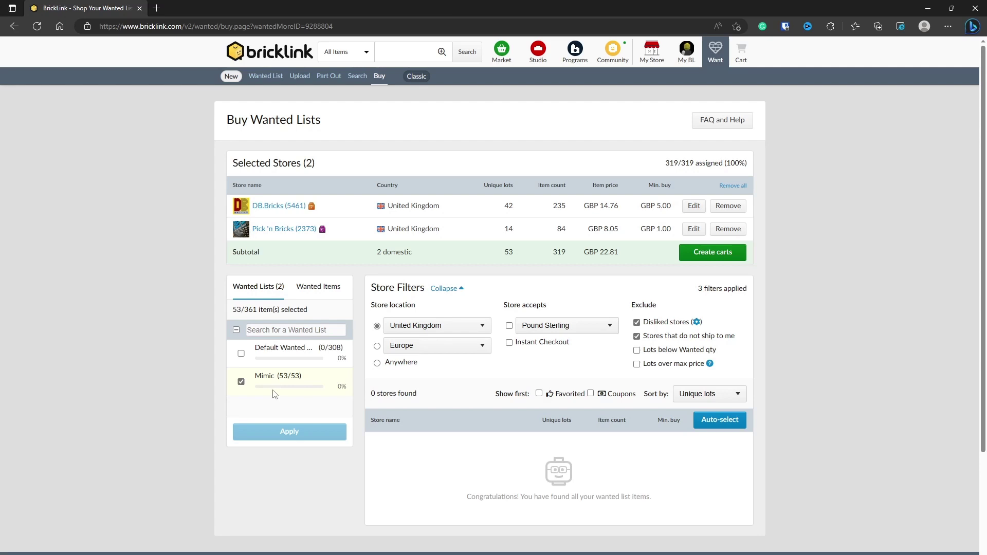
Step: Create carts for both stores and go to checkout for the DB.Bricks cart
click(708, 262)
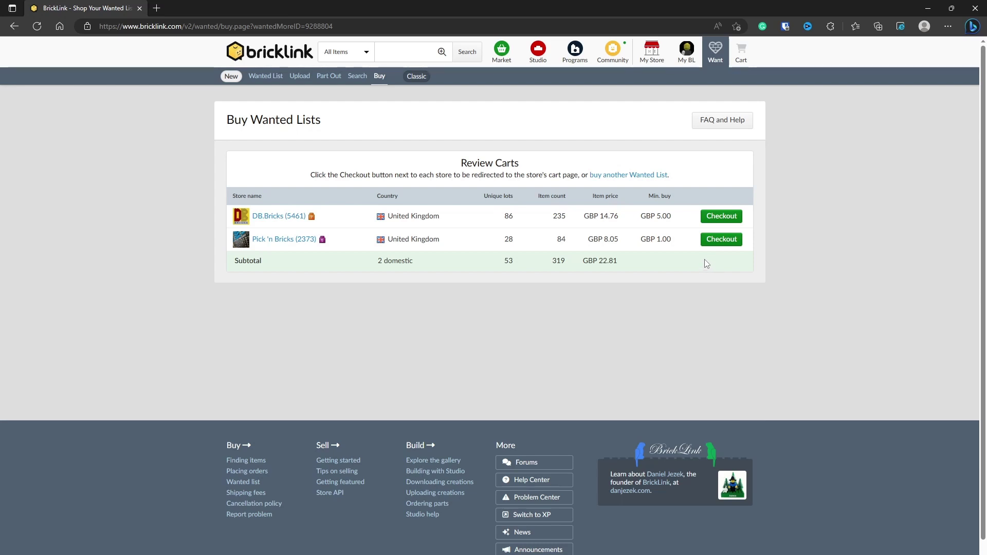
click(722, 217)
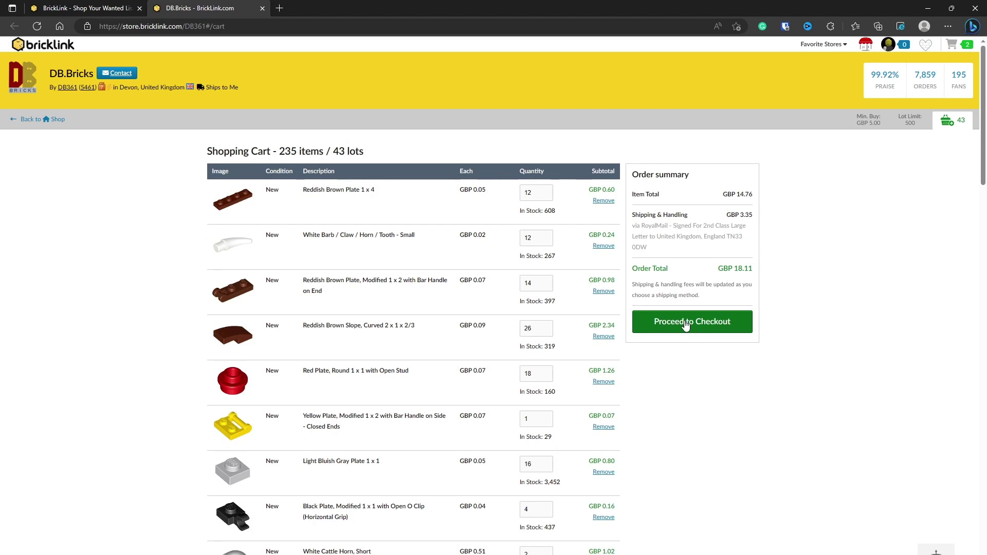
Step: Close the DB.Bricks cart tab, returning to the wanted lists with Mimic's 53 items
click(263, 9)
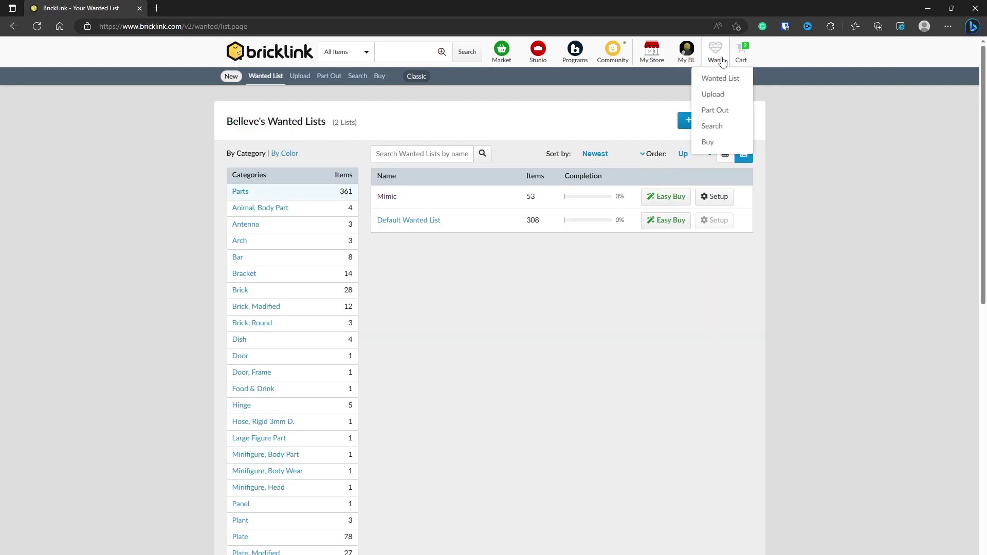
click(719, 81)
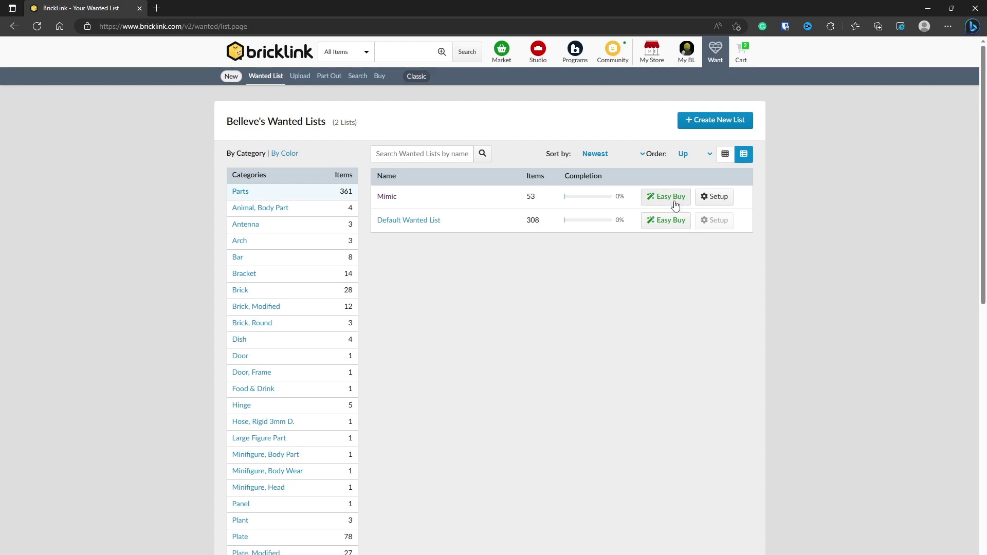
Step: Run Easy Buy on Mimic: 319 parts from Abrickadabra! and BrickStat for GBP 20.53
click(674, 201)
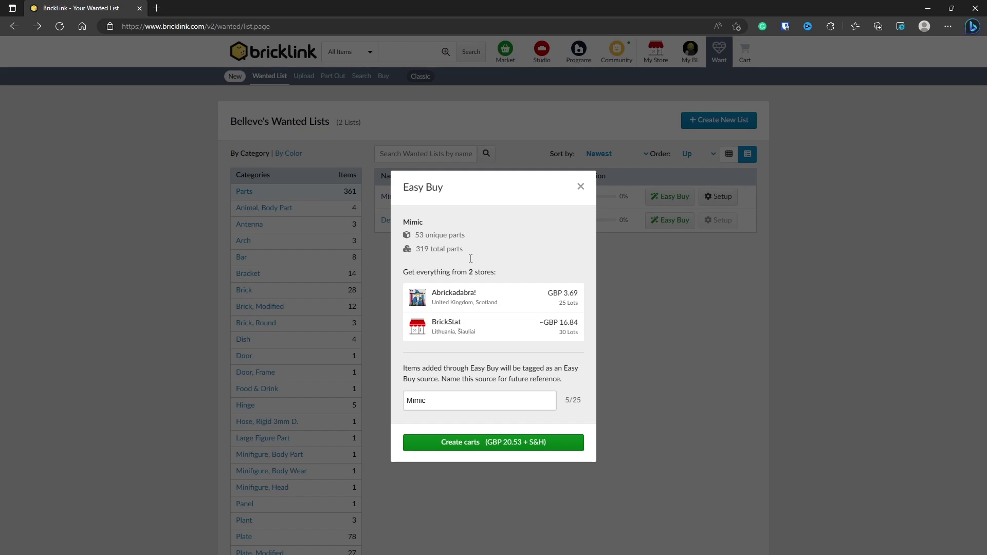
Step: Create both Easy Buy carts and check out Abrickadabra!'s 96-item cart totalling GBP 5.59
click(538, 442)
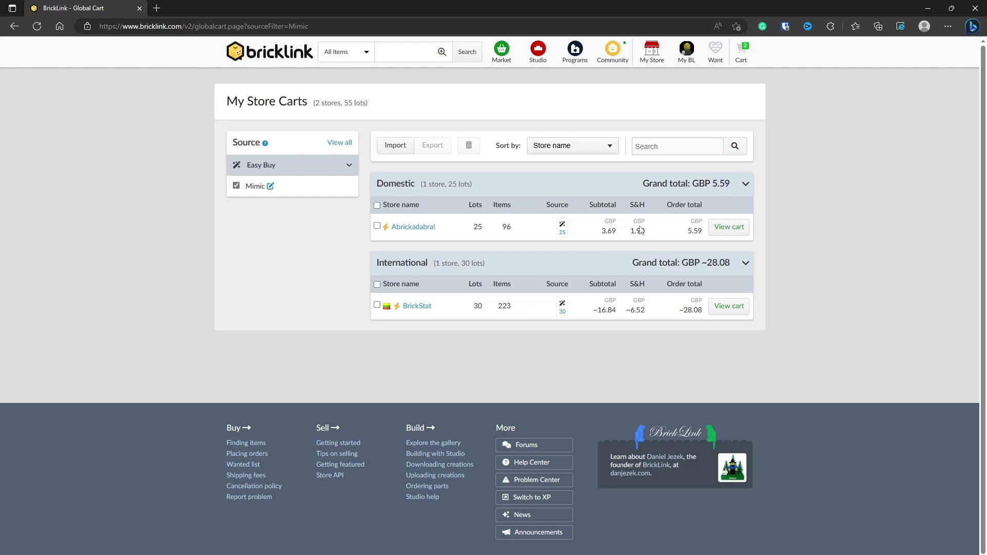
click(727, 227)
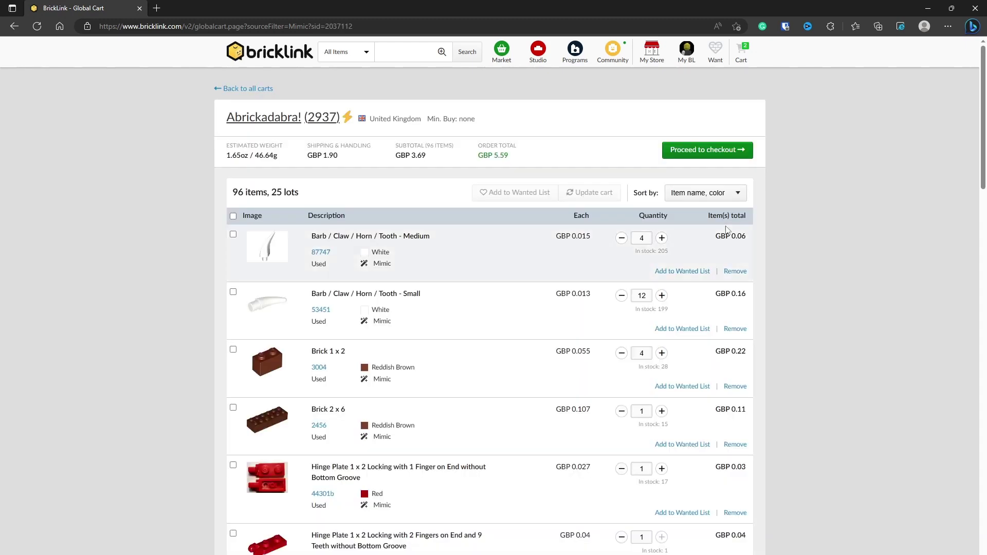
click(720, 152)
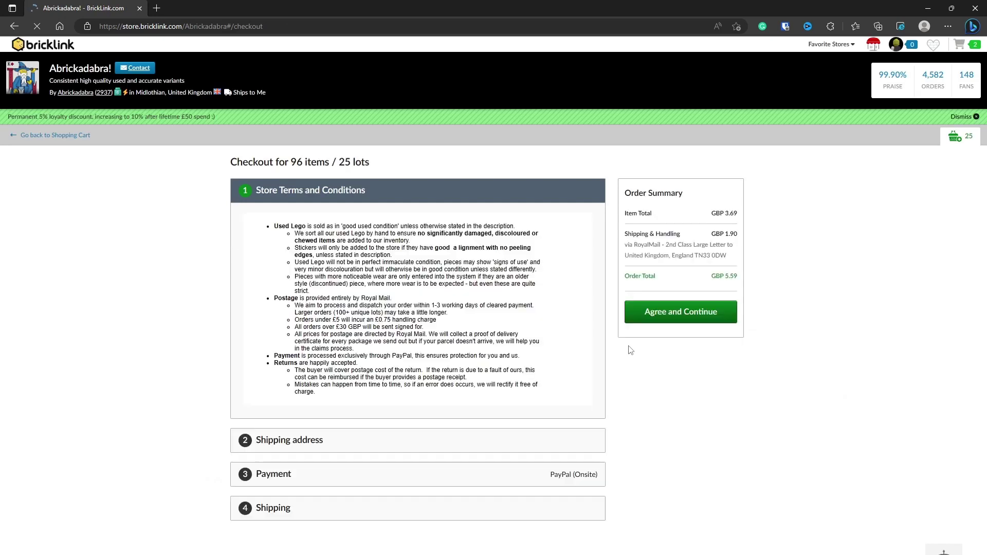